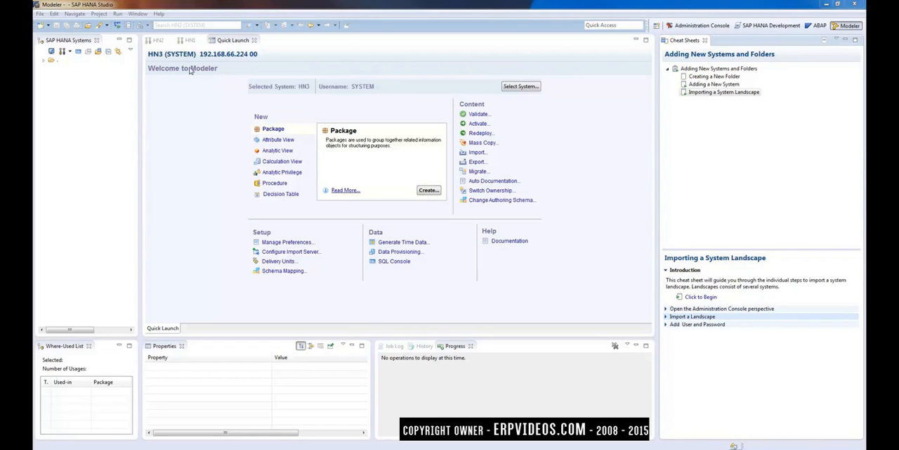
Step: Show the Welcome overview page, and close both it and the Cheat Sheets view
click(160, 14)
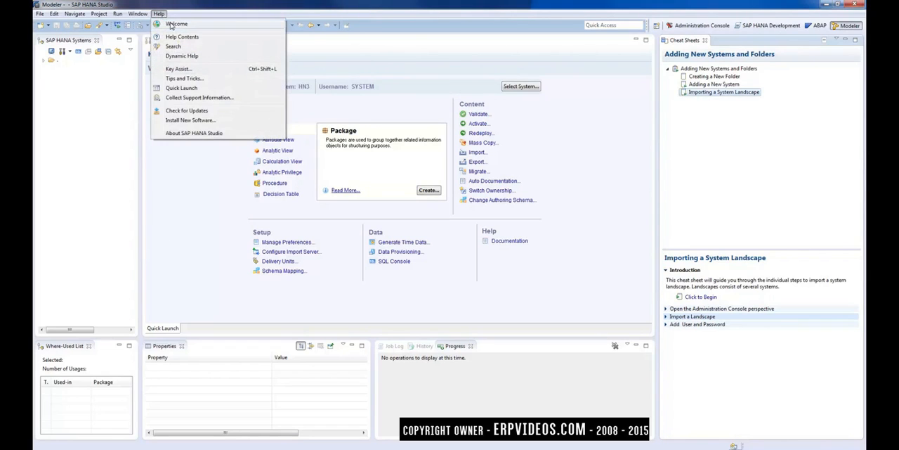
click(176, 24)
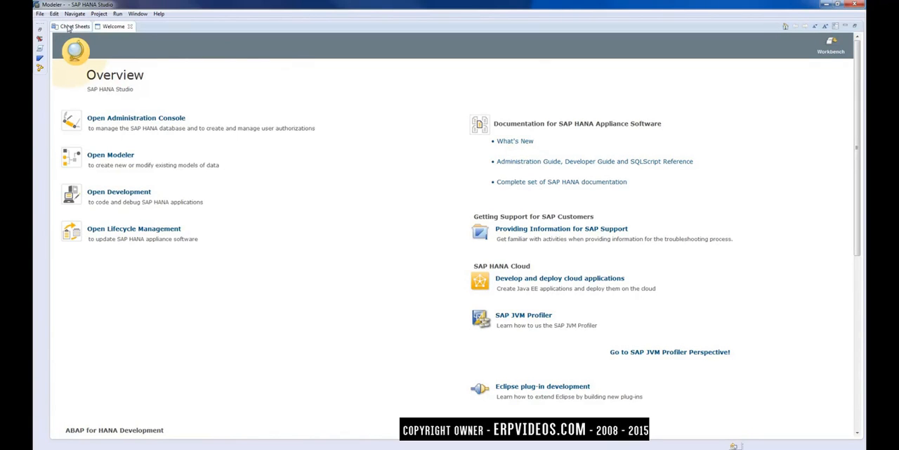
click(130, 27)
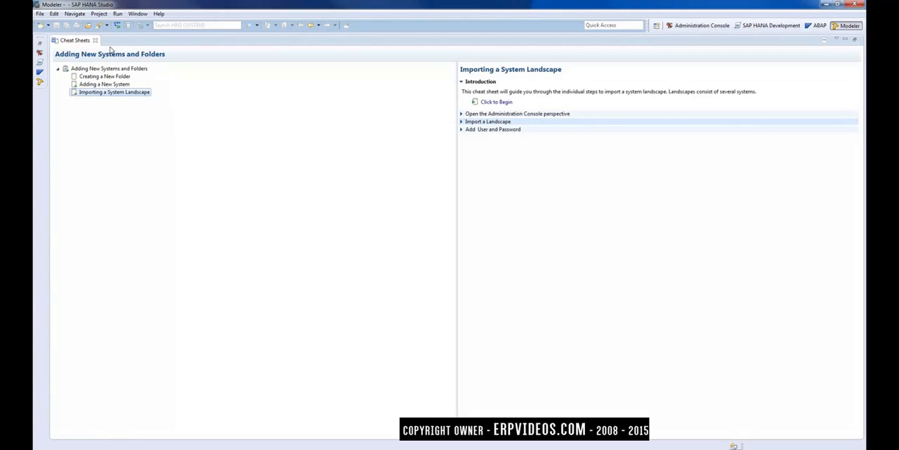
click(95, 41)
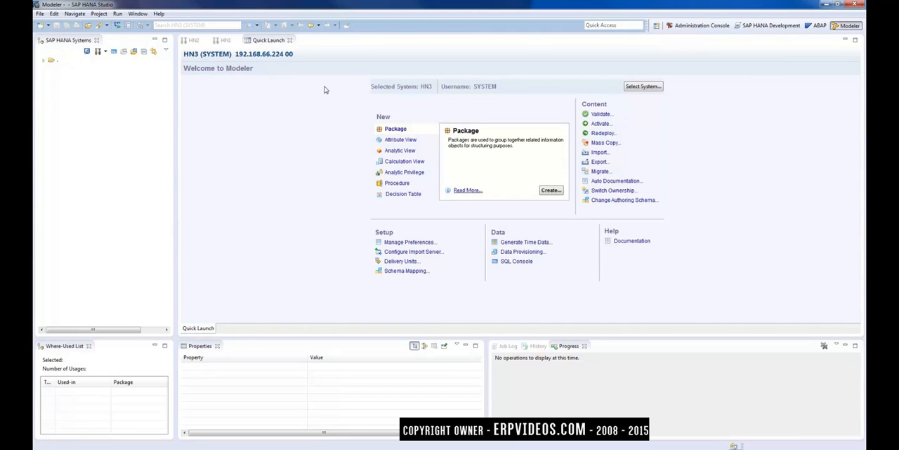
Step: Start adding a new system to the SAP HANA Systems view with host name 192.168.66.224
click(107, 120)
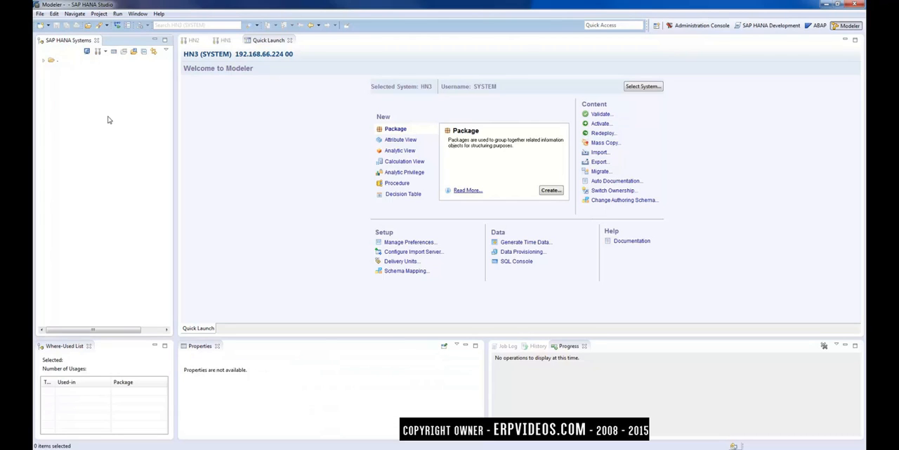
right_click(108, 116)
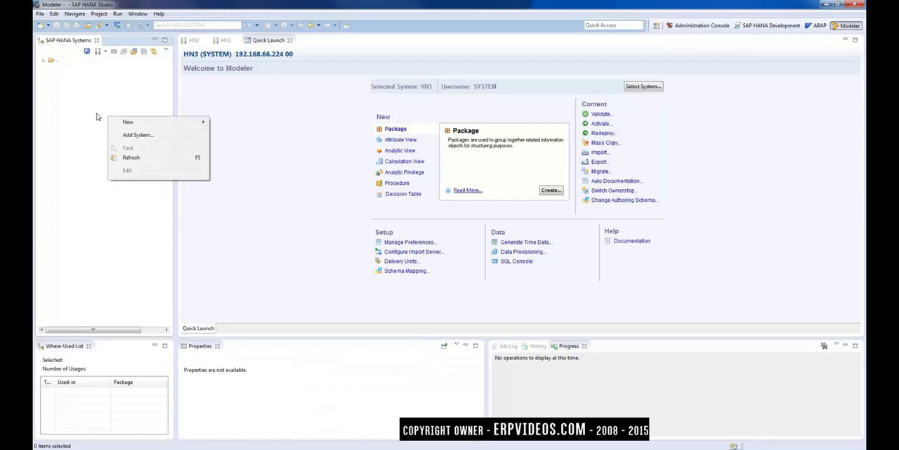
click(134, 135)
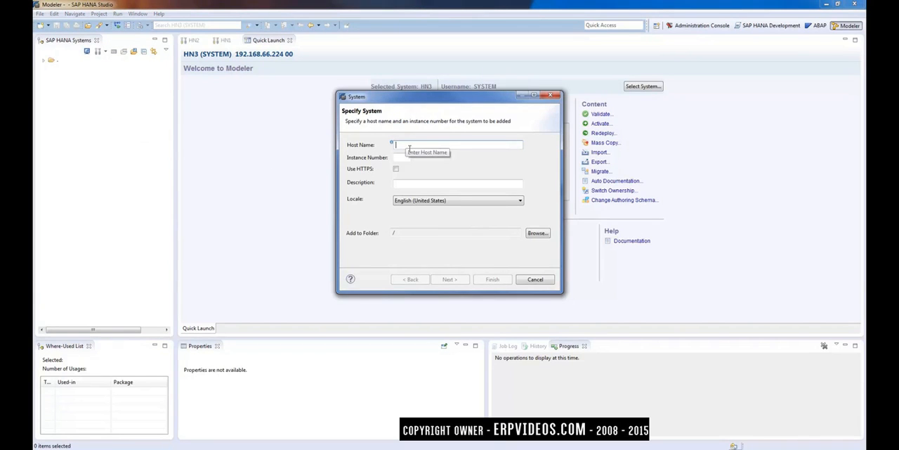
text(192.168)
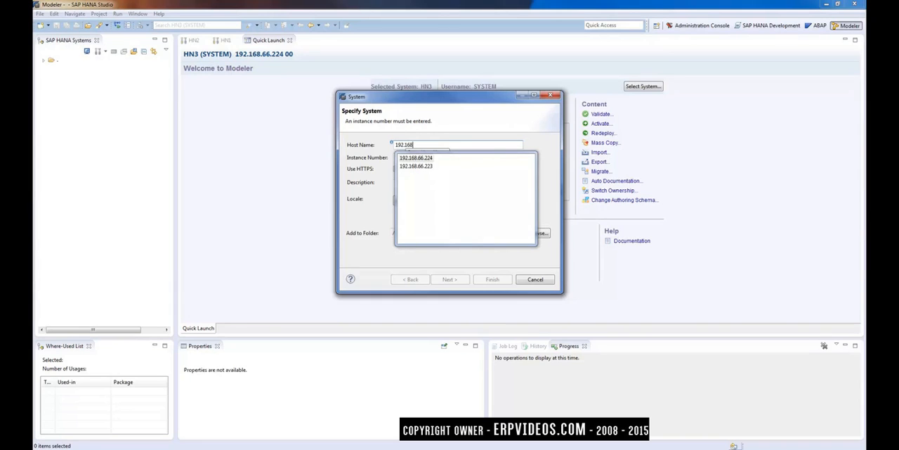
text(.66.224)
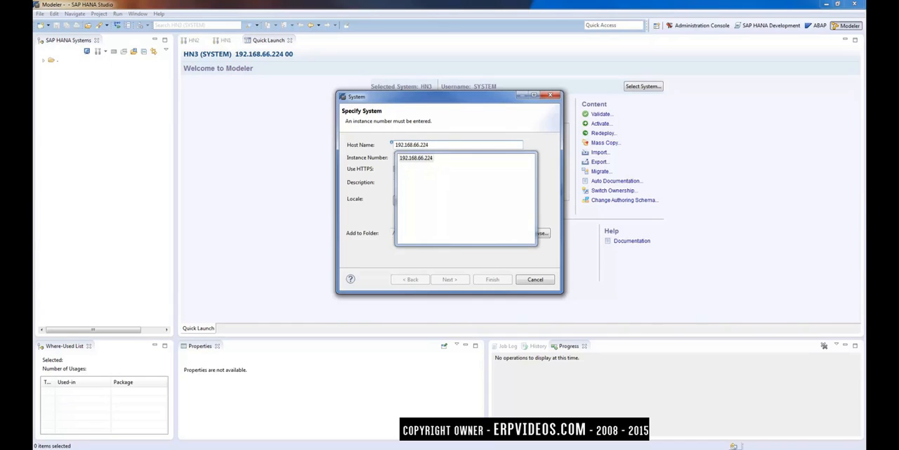
click(426, 161)
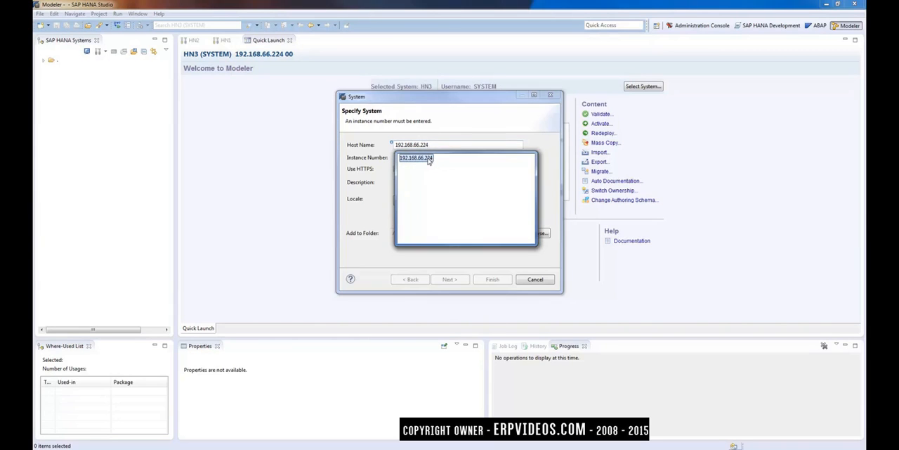
key(Return)
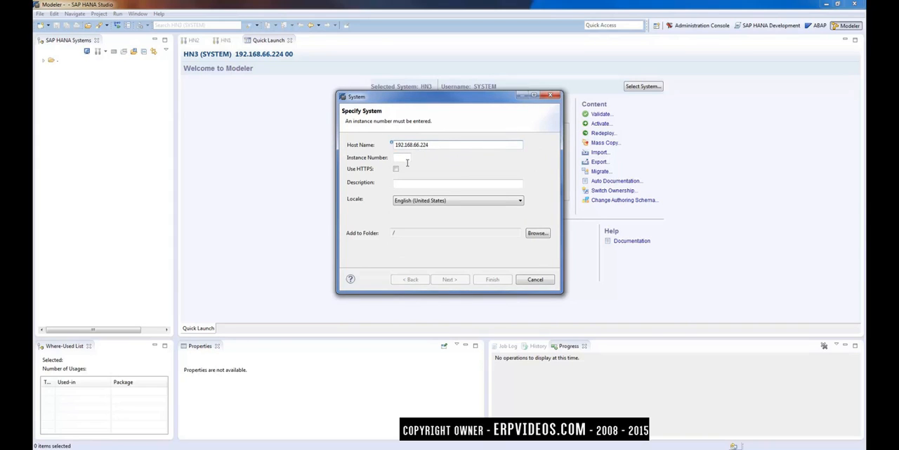
Step: Set the new system's instance number to 00
click(407, 161)
click(415, 145)
text(00)
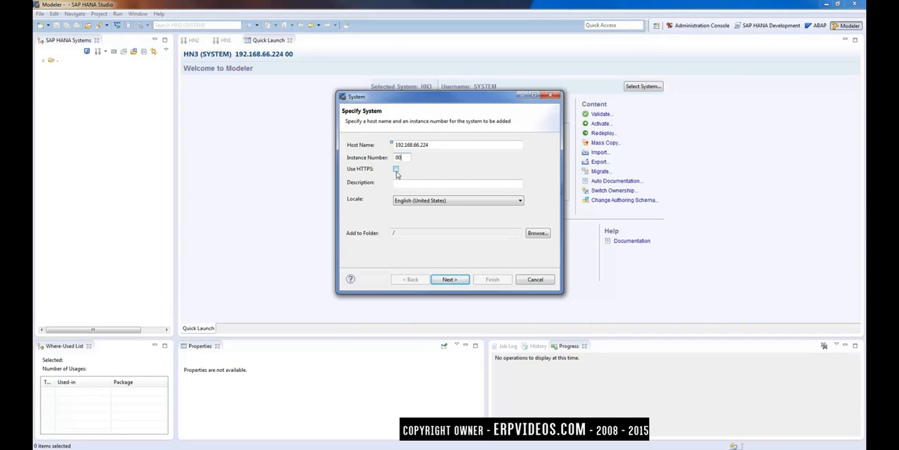
Step: Enter "SL2 SAN HANA Test System" as the new system's description
click(404, 186)
text(SL2 San)
key(BackSpace)
key(BackSpace)
text(AN)
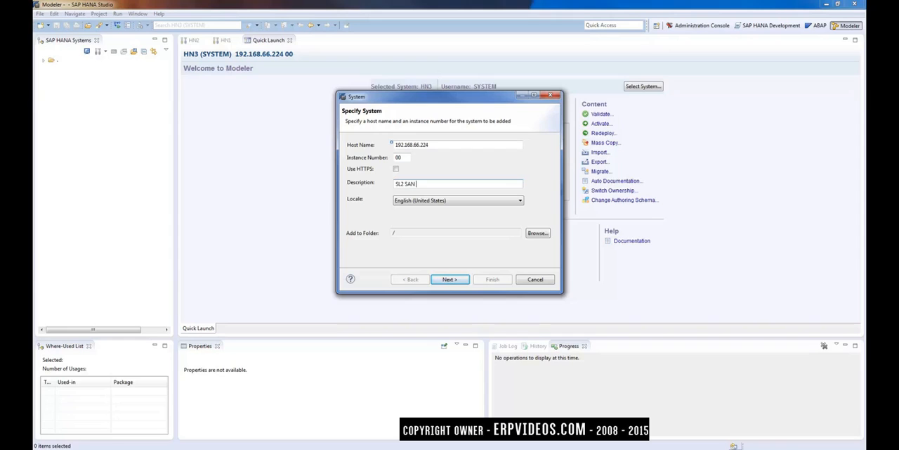
text( HANA Test System)
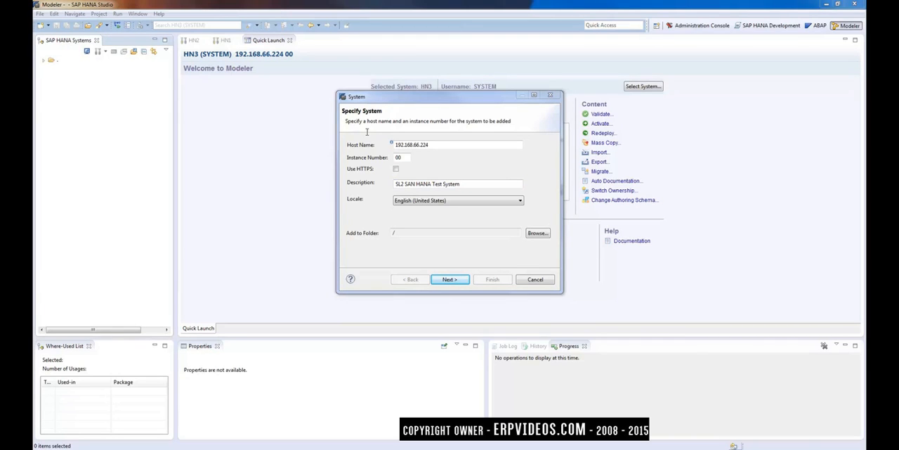
Step: Try 10 as the system's instance number and set it back to 00
click(436, 146)
drag(435, 146, 383, 145)
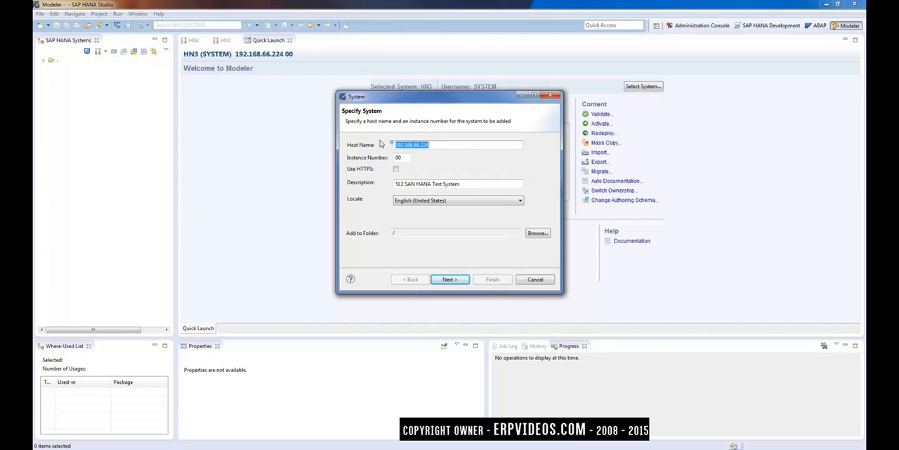
click(406, 159)
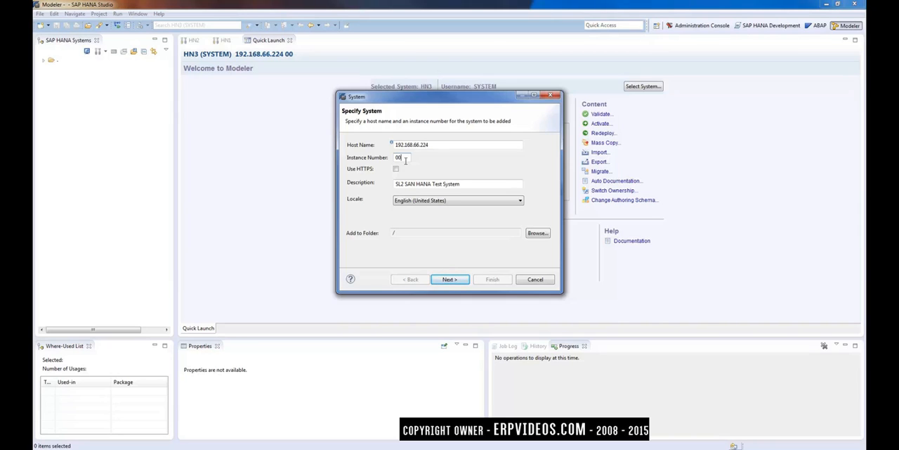
drag(409, 161, 389, 163)
text(10)
key(BackSpace)
key(BackSpace)
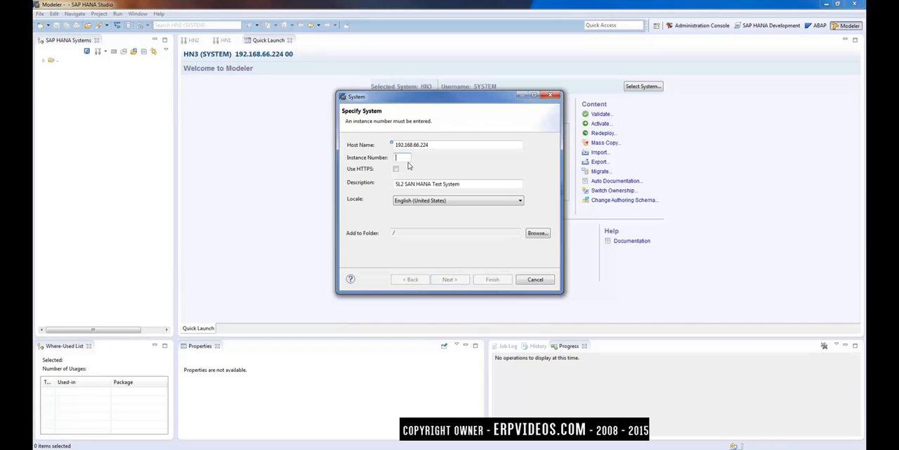
text(00)
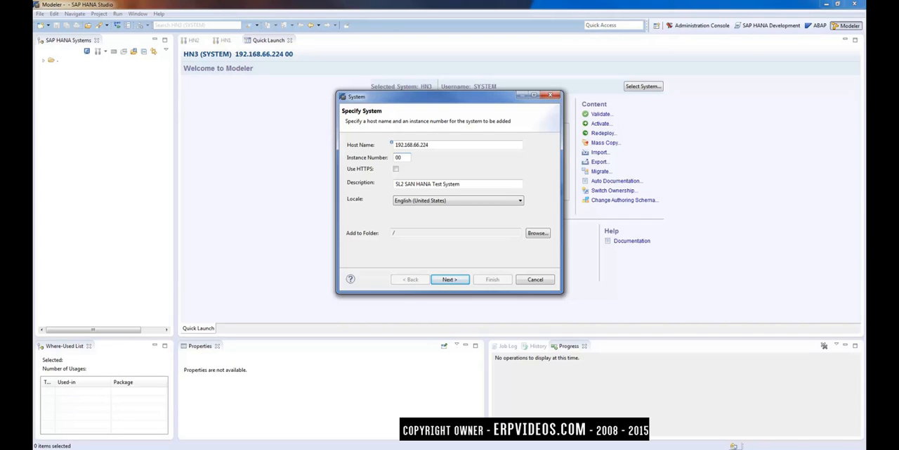
Step: In the connection properties, enter SYSTEM as the database user name and fill in the account password
click(451, 279)
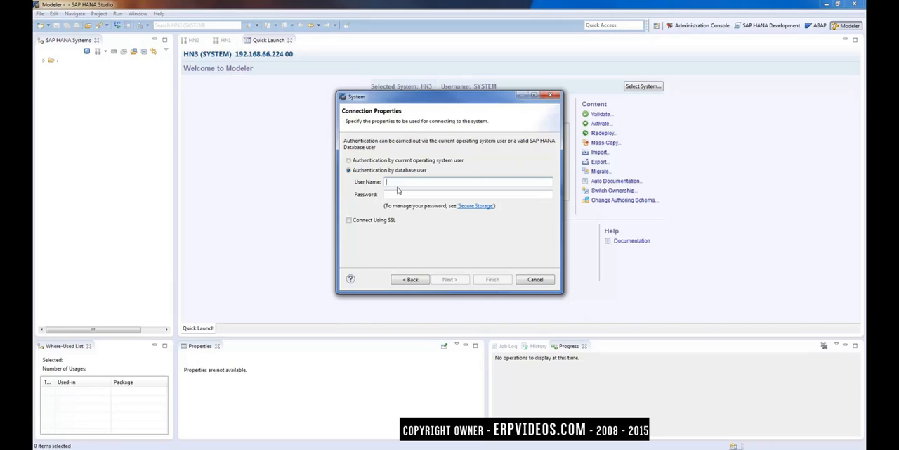
text(SYSTEM)
key(Tab)
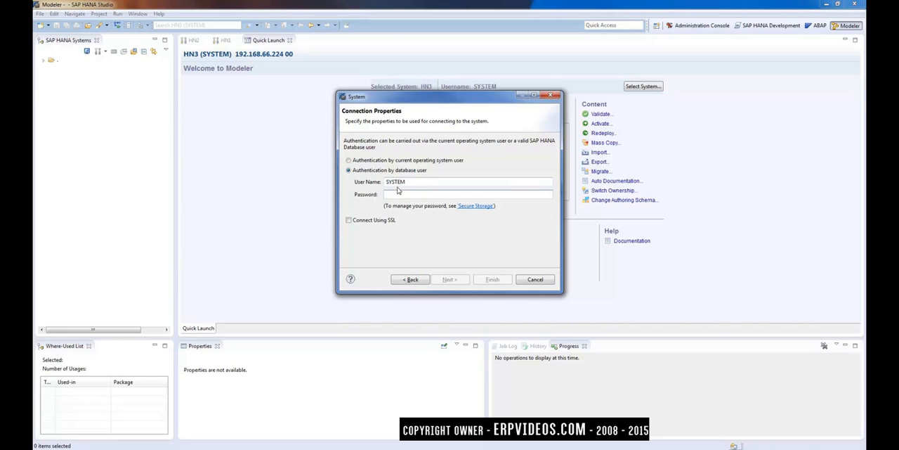
text(********)
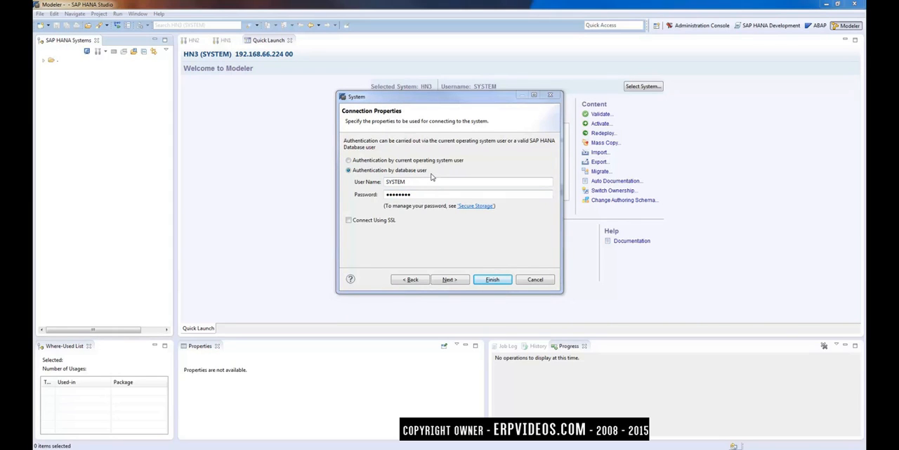
Step: Try to finish adding the system with the default additional properties, and decline connecting with the operating system user
click(452, 279)
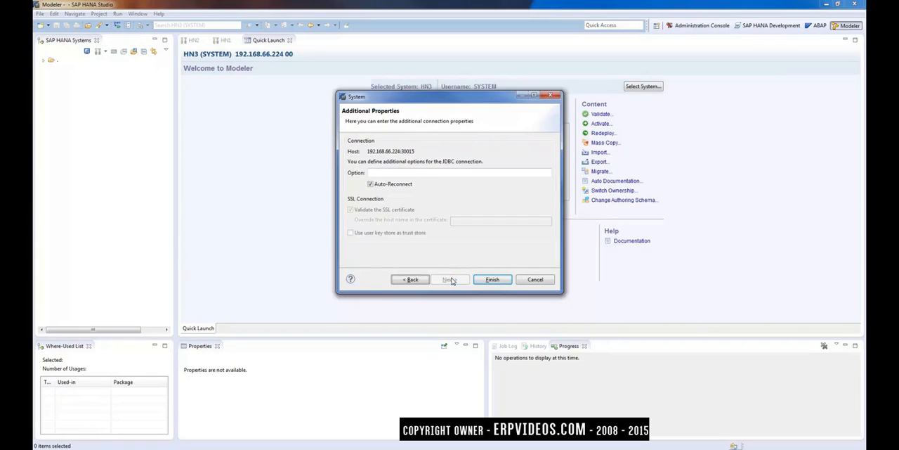
click(492, 280)
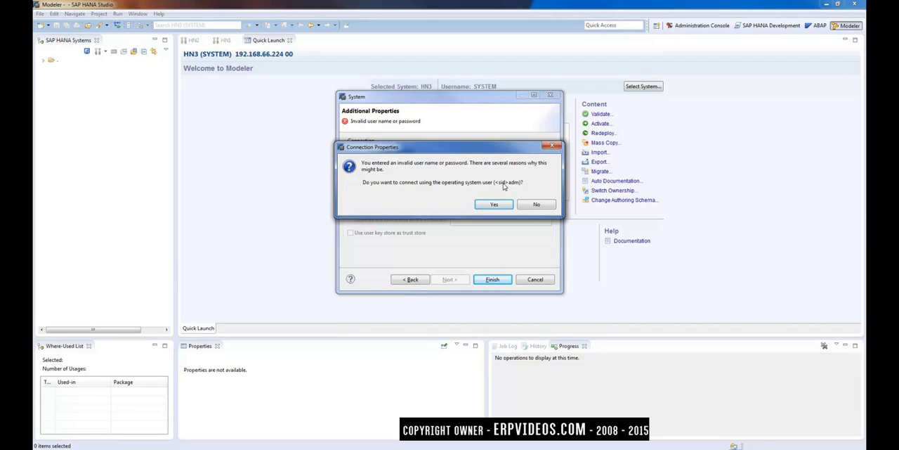
click(536, 205)
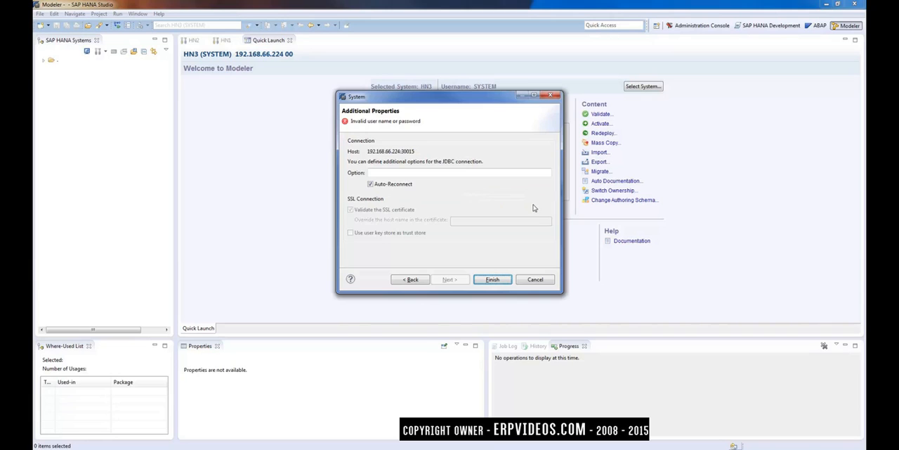
Step: Return to the connection properties, replace the account password, and finish adding the system with default additional properties
click(412, 280)
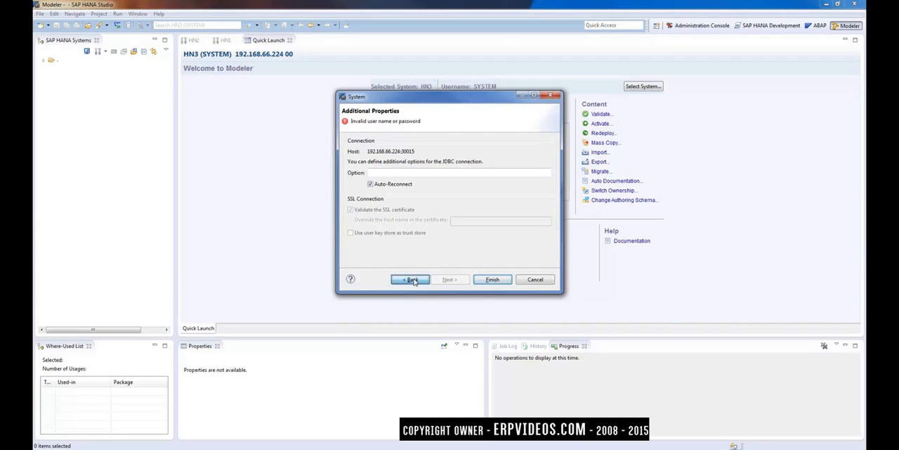
click(414, 196)
drag(415, 196, 319, 192)
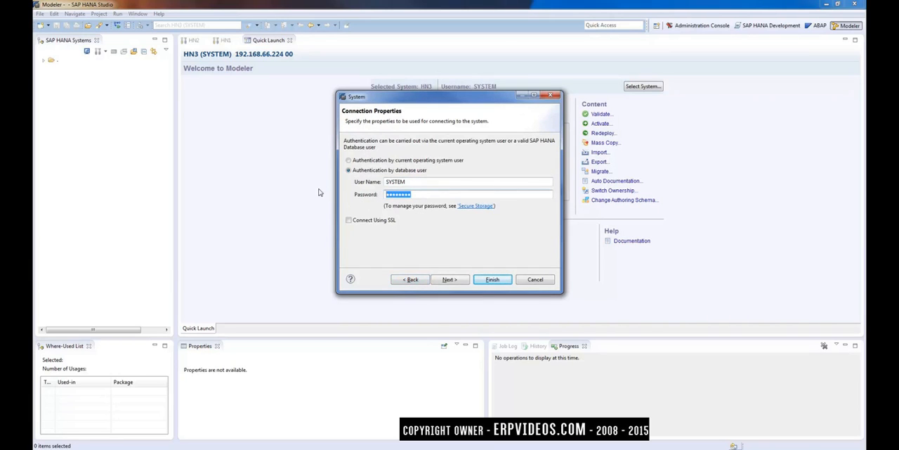
text(•••••••••)
click(449, 279)
click(491, 280)
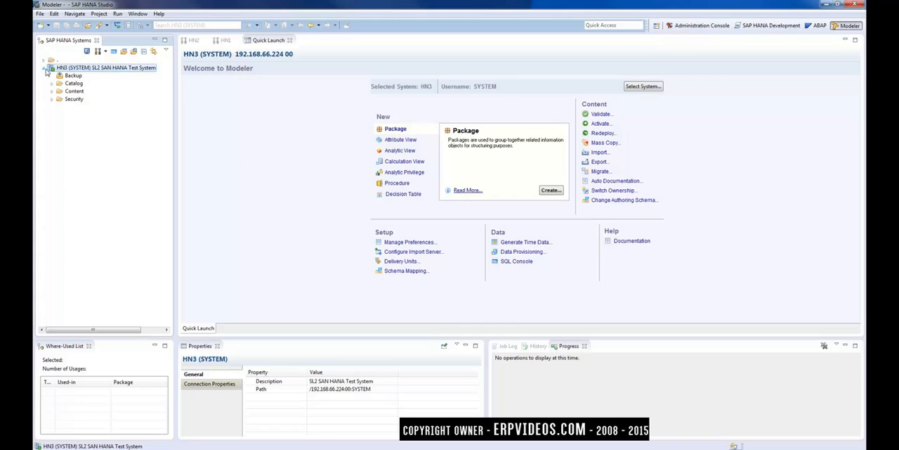
Step: Choose the last-listed HN3 (SYSTEM) SL2 SAN HANA Test System connection as the Quick Launch system
click(267, 116)
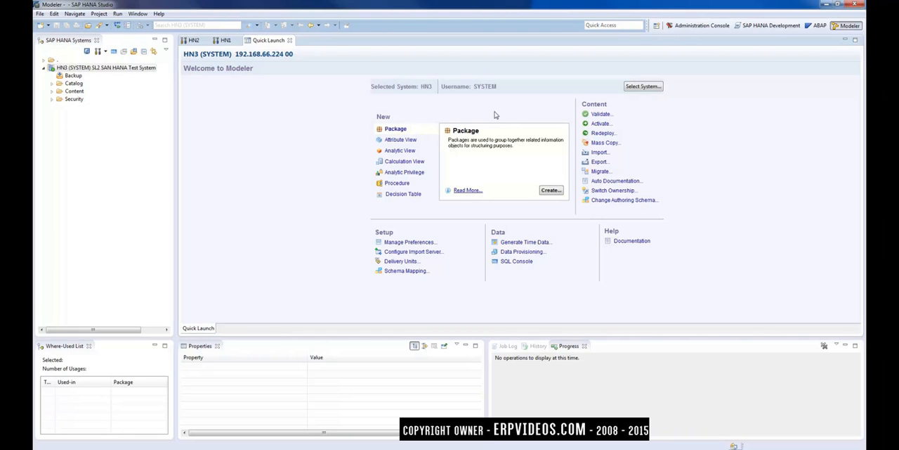
click(645, 87)
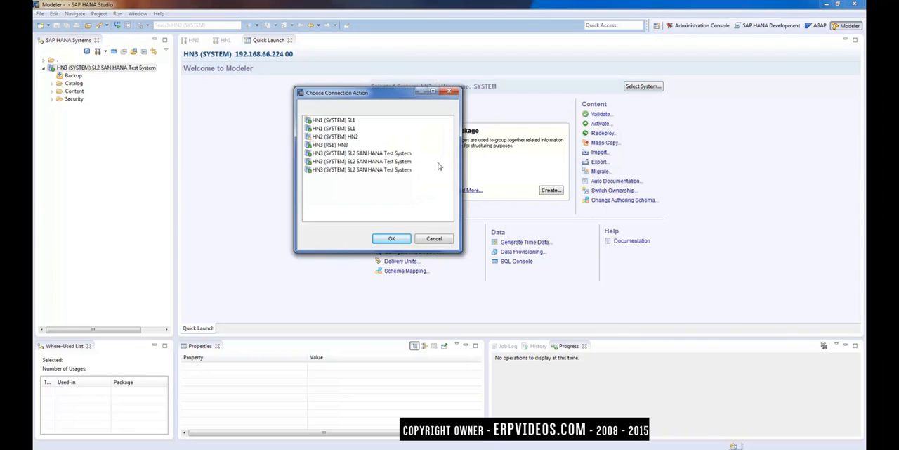
double_click(357, 172)
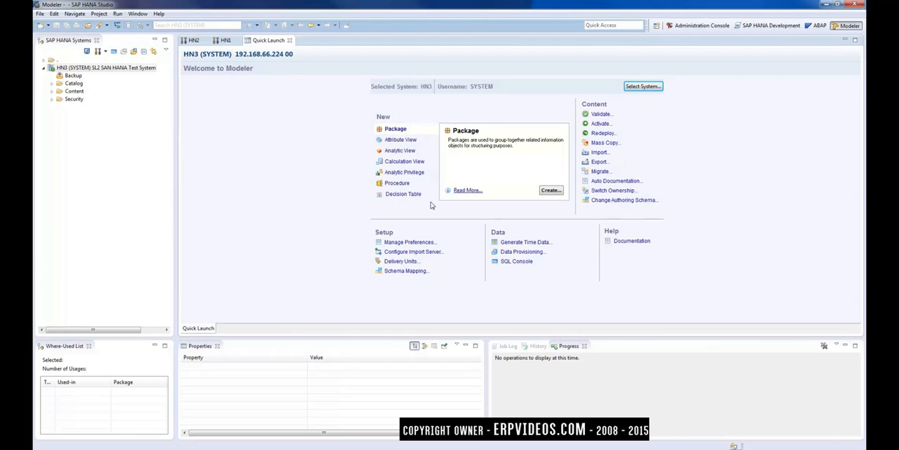
Step: Collapse the HN3 (SYSTEM) SL2 SAN HANA Test System entry in the SAP HANA Systems tree
click(60, 162)
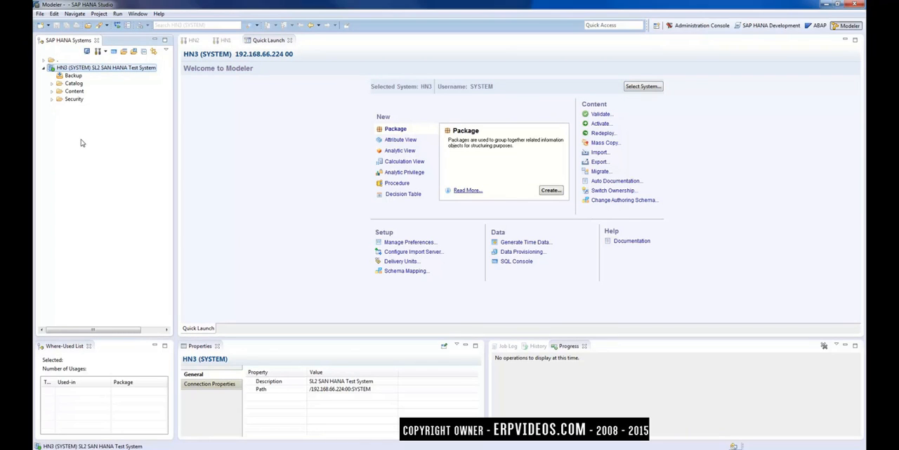
right_click(81, 143)
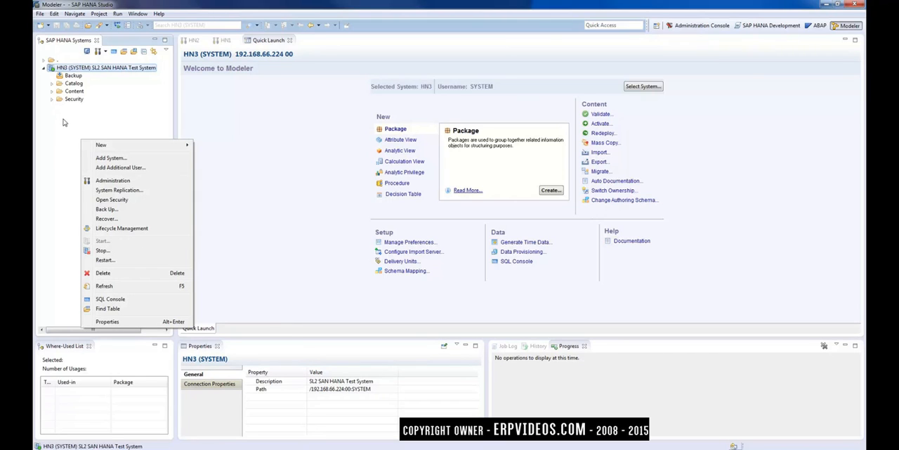
click(44, 68)
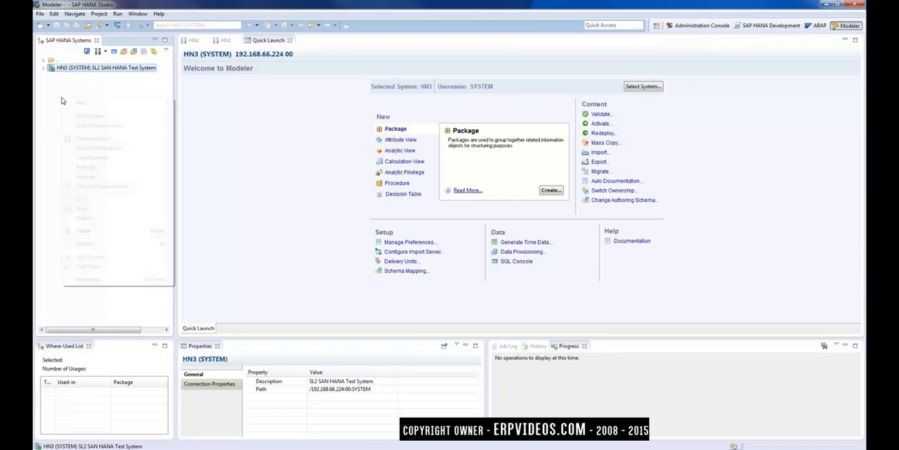
right_click(61, 101)
click(63, 59)
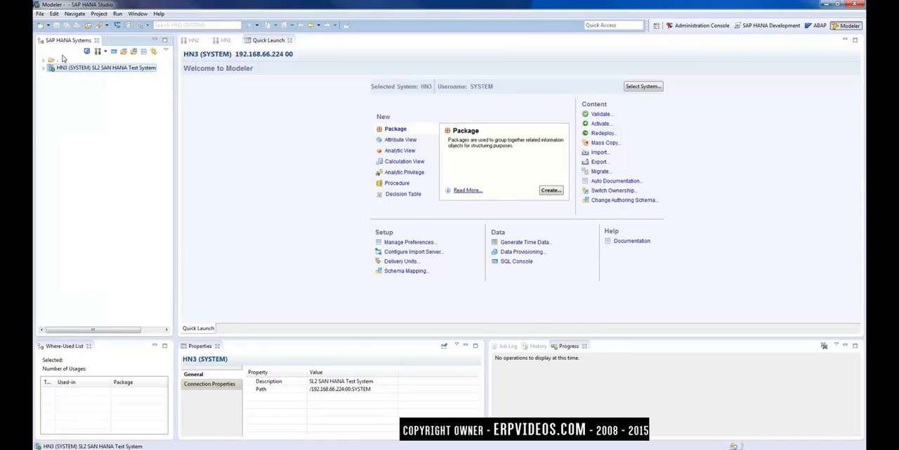
right_click(127, 135)
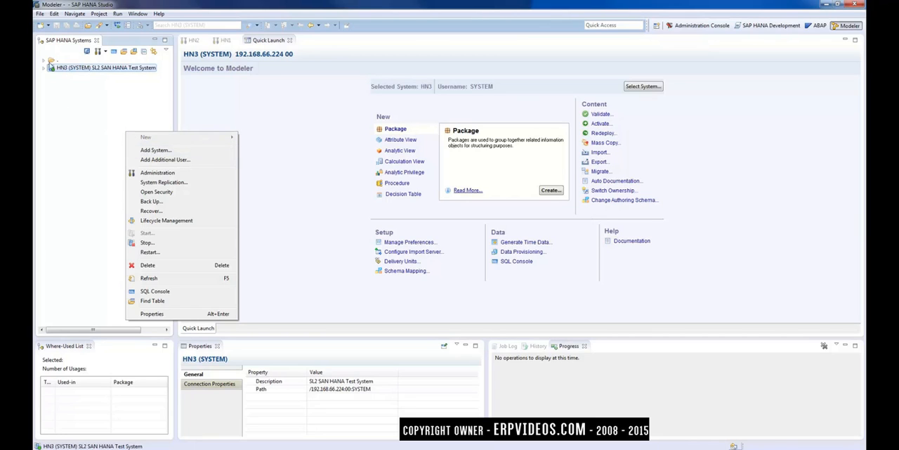
Step: Create a new folder named DEV under the root folder in the SAP HANA Systems view
click(51, 60)
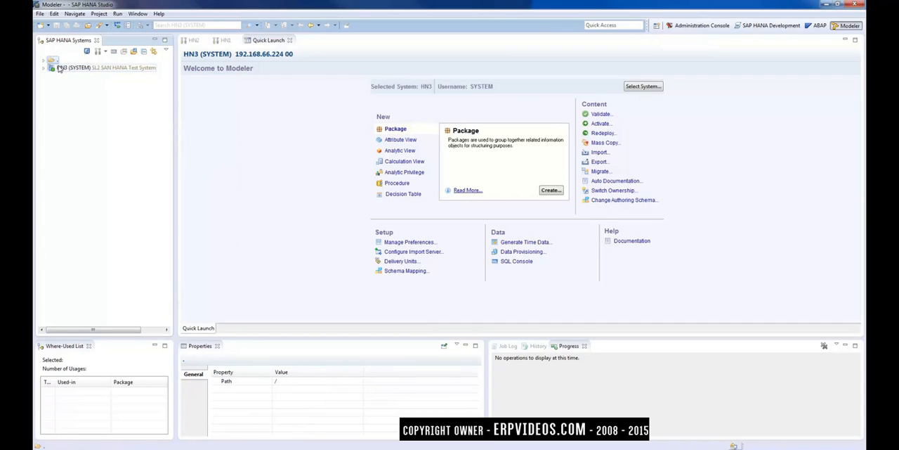
right_click(51, 60)
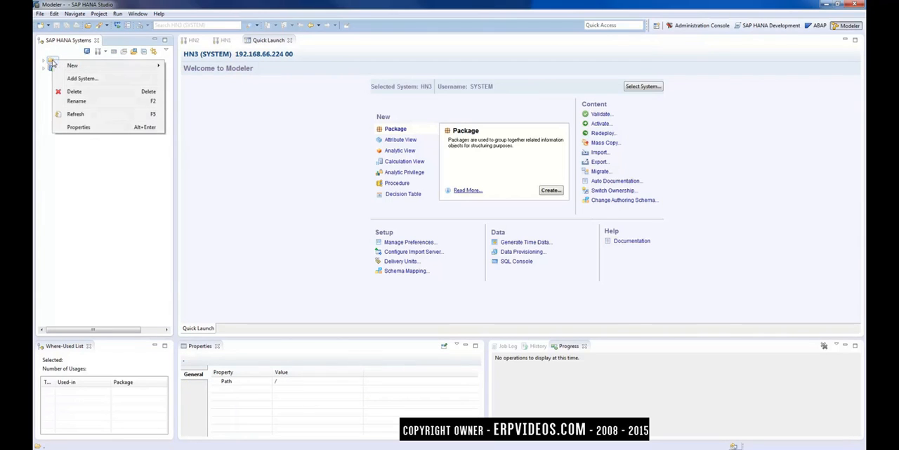
mouse_move(75, 66)
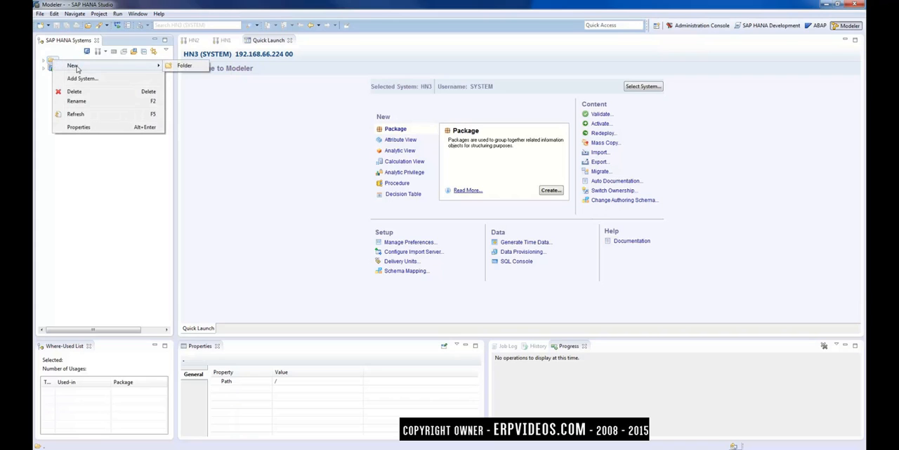
click(184, 66)
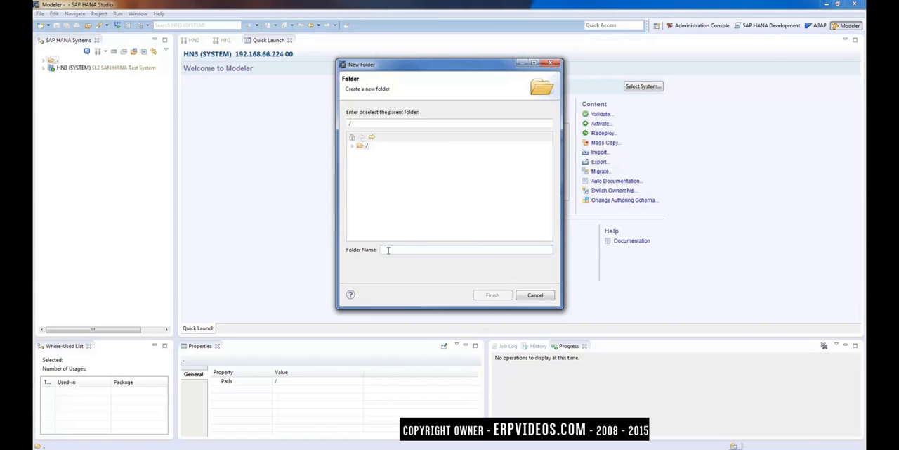
text(DE)
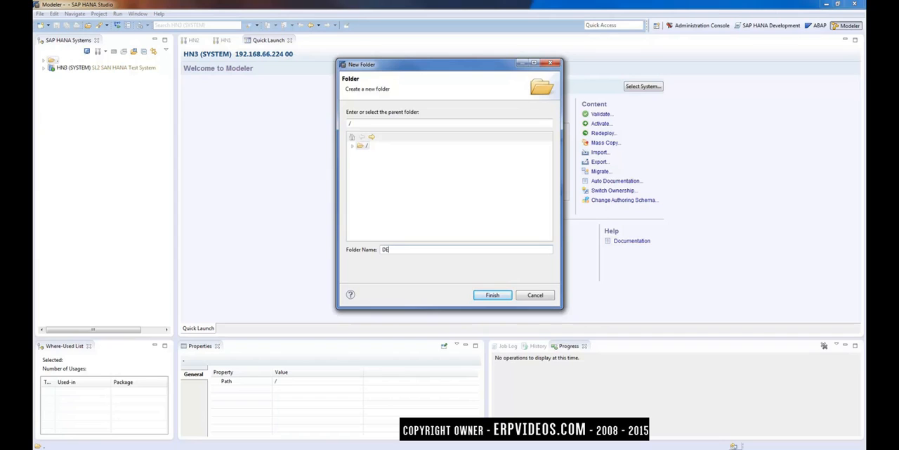
text(vV)
click(494, 296)
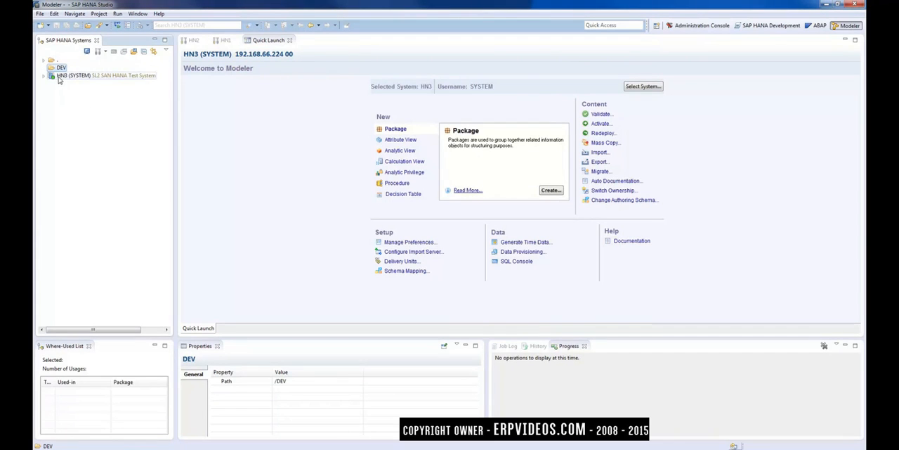
Step: Move the HN3 (SYSTEM) SL2 SAN HANA Test System into the DEV folder and expand that folder
mouse_move(61, 76)
mouse_down()
mouse_move(70, 78)
mouse_move(64, 72)
mouse_up()
click(43, 68)
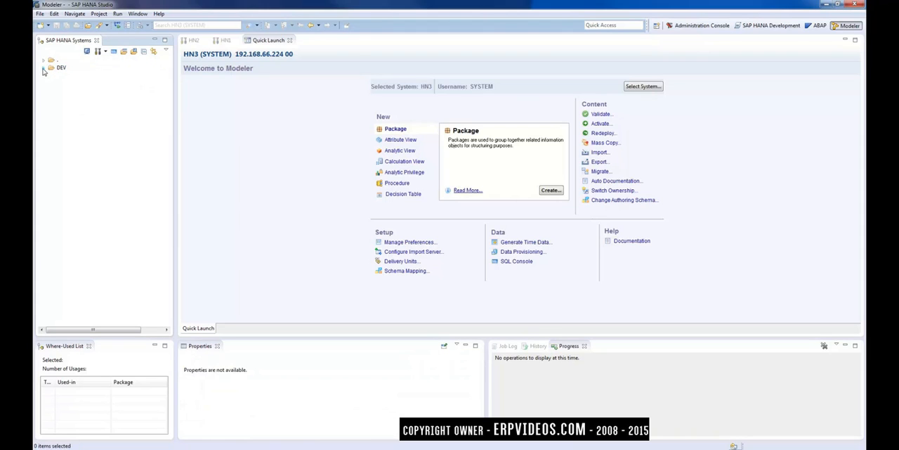
click(44, 68)
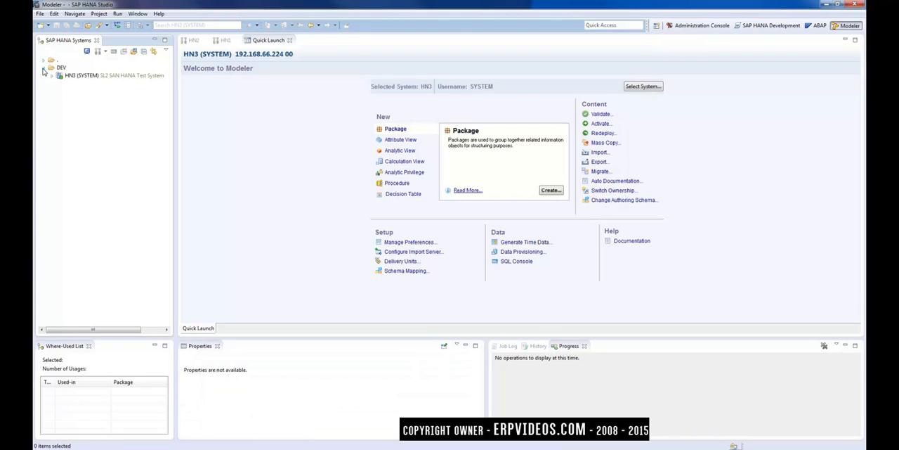